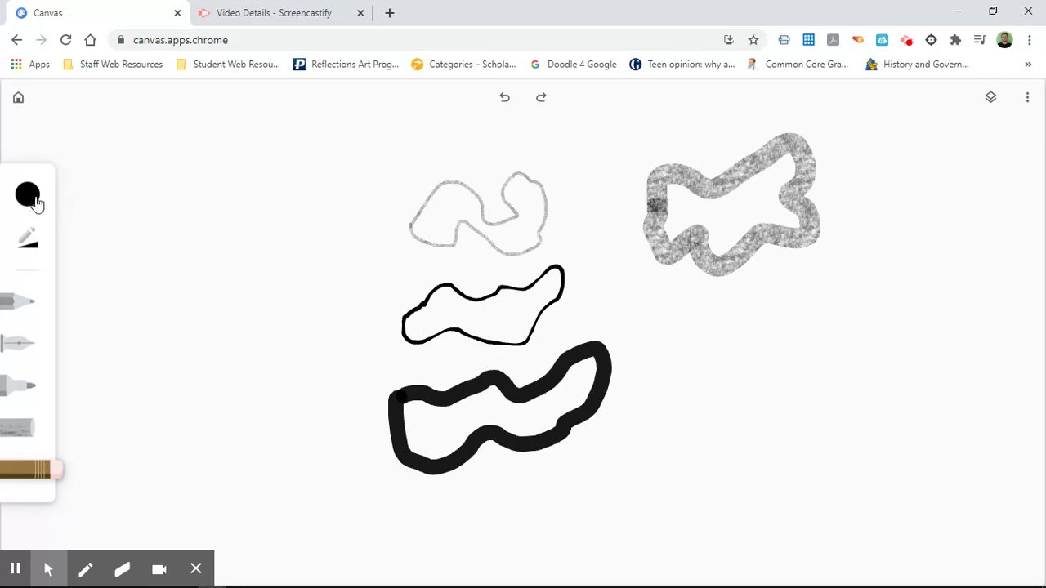
# - Switch through the pencil, pen, marker, chalk and eraser tools, ending with the marker selected
pyautogui.click(33, 248)
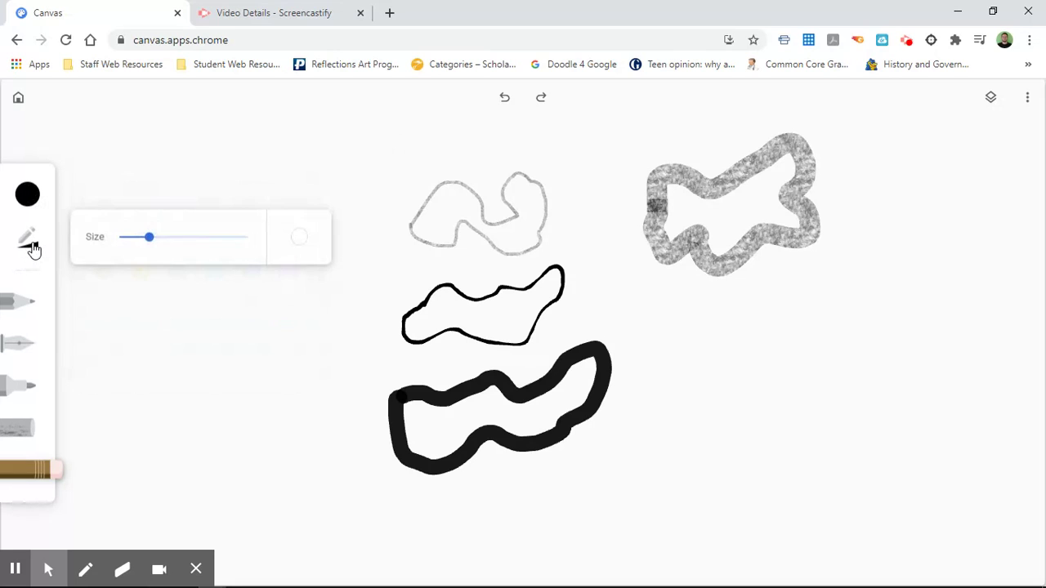
pyautogui.click(22, 312)
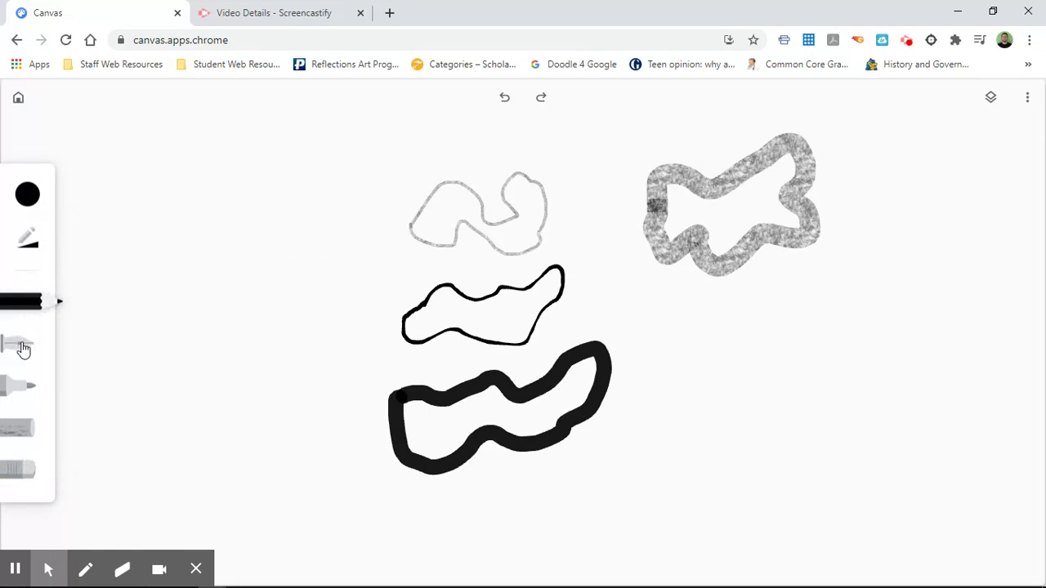
pyautogui.click(23, 347)
pyautogui.click(23, 391)
pyautogui.click(23, 440)
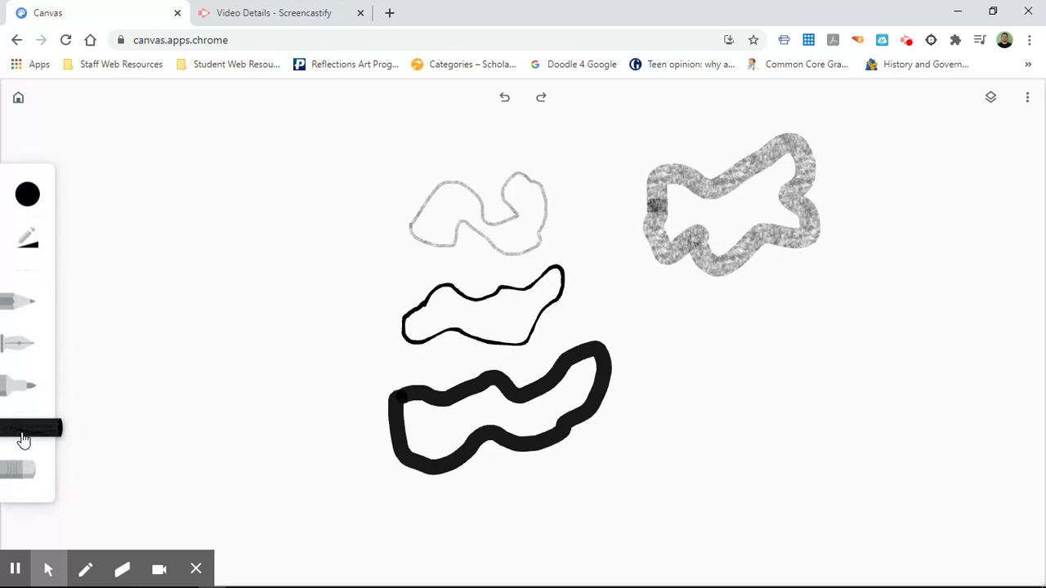
pyautogui.click(16, 479)
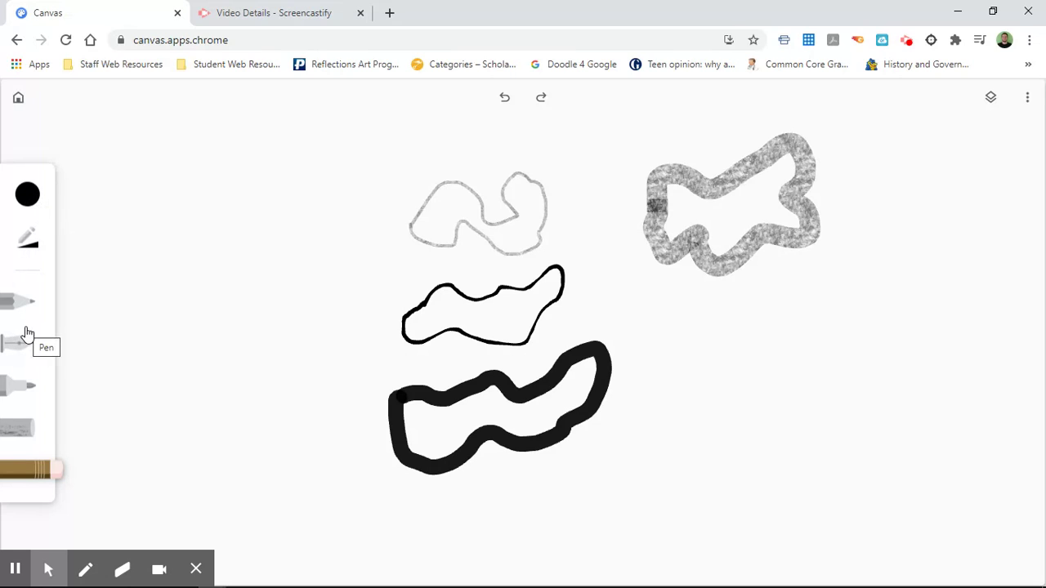
pyautogui.click(27, 384)
pyautogui.click(6, 385)
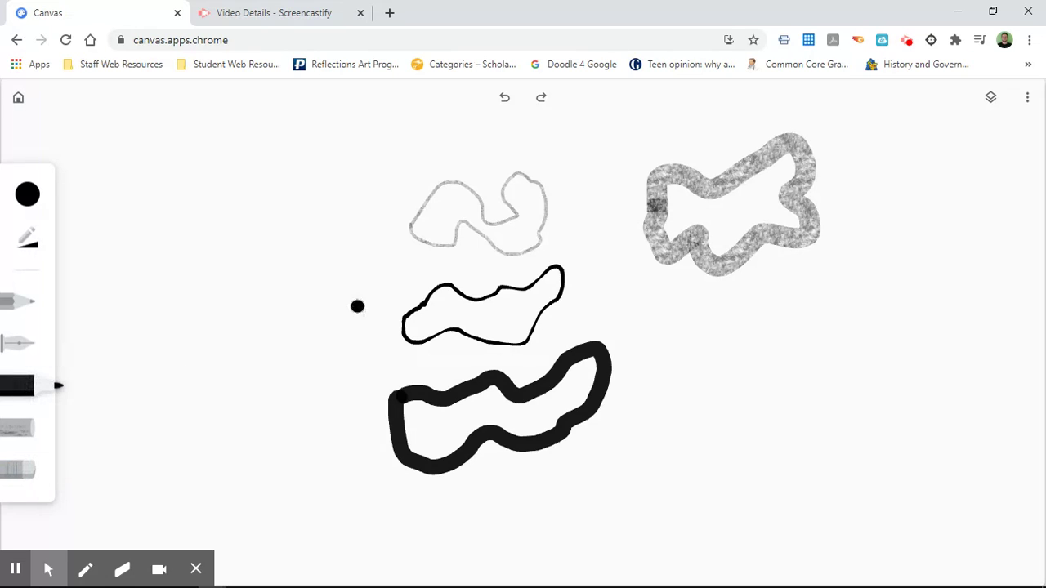
# - Make a test marker stroke, undo it, and slightly reduce the marker size
pyautogui.moveTo(417, 332)
pyautogui.mouseDown()
pyautogui.moveTo(445, 292)
pyautogui.moveTo(464, 304)
pyautogui.moveTo(417, 330)
pyautogui.moveTo(448, 305)
pyautogui.mouseUp()
pyautogui.click(504, 97)
pyautogui.click(29, 242)
pyautogui.moveTo(164, 219); pyautogui.dragTo(149, 221)
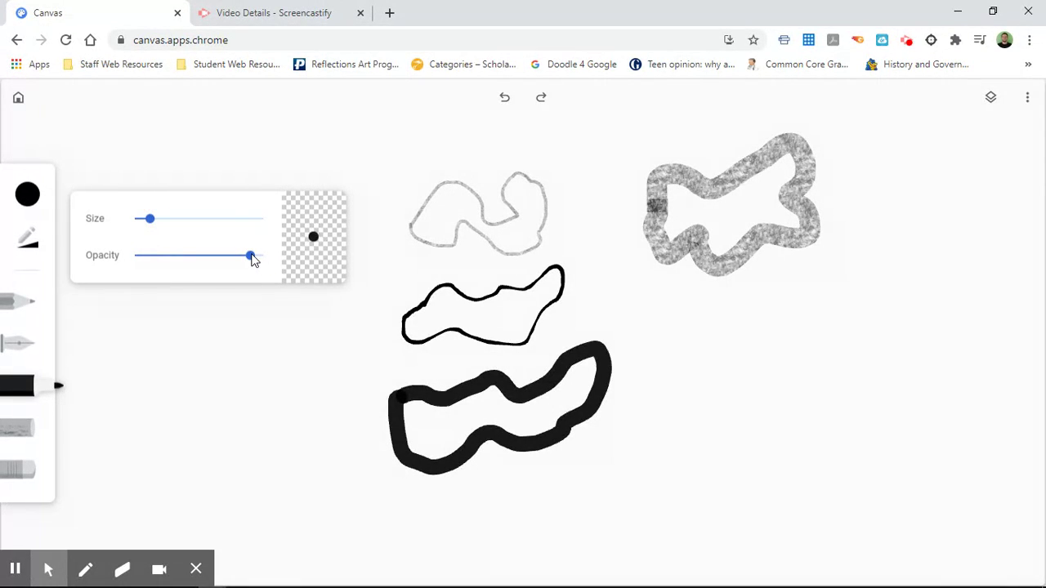
# - Lower the marker opacity to about half, scribble a test patch in the blank area beside the outlines, and undo it
pyautogui.moveTo(250, 256); pyautogui.dragTo(197, 260)
pyautogui.moveTo(243, 398)
pyautogui.mouseDown()
pyautogui.moveTo(250, 342)
pyautogui.moveTo(245, 401)
pyautogui.moveTo(260, 350)
pyautogui.moveTo(232, 380)
pyautogui.moveTo(242, 352)
pyautogui.moveTo(264, 347)
pyautogui.mouseUp()
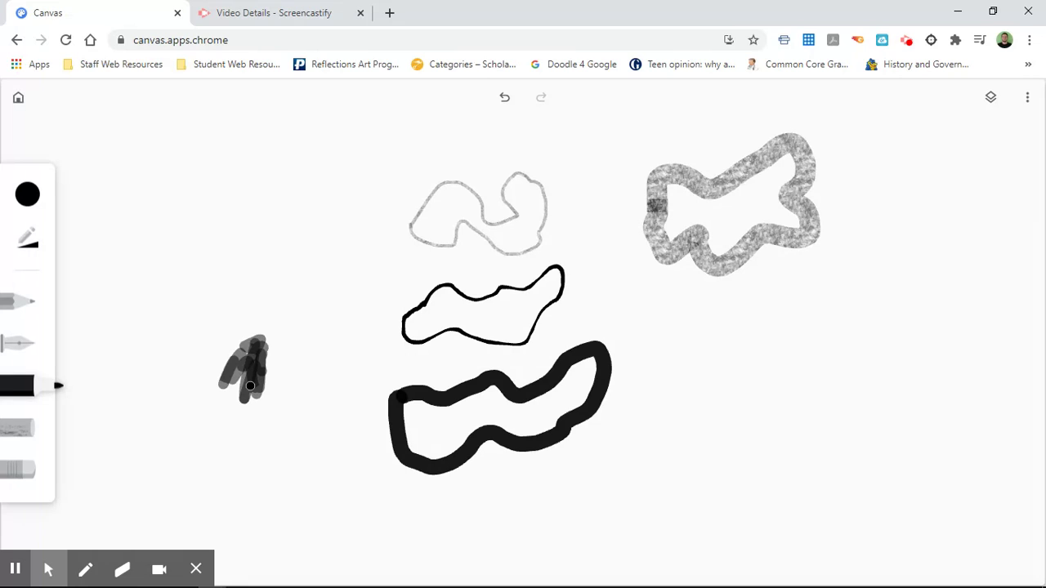
pyautogui.click(504, 97)
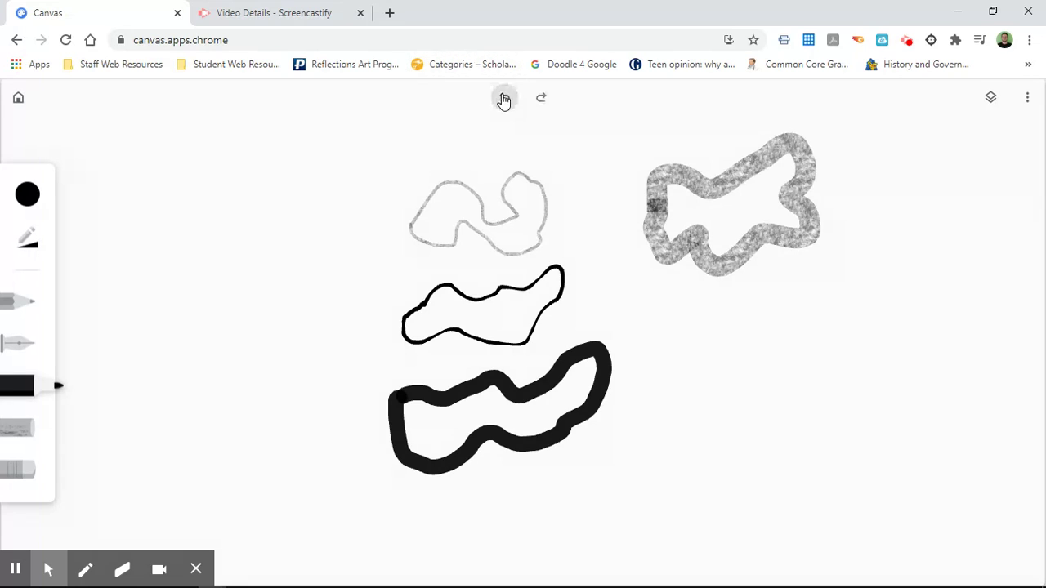
# - Raise the marker opacity to maximum and choose dark red as the drawing colour
pyautogui.click(29, 243)
pyautogui.moveTo(197, 256); pyautogui.dragTo(294, 269)
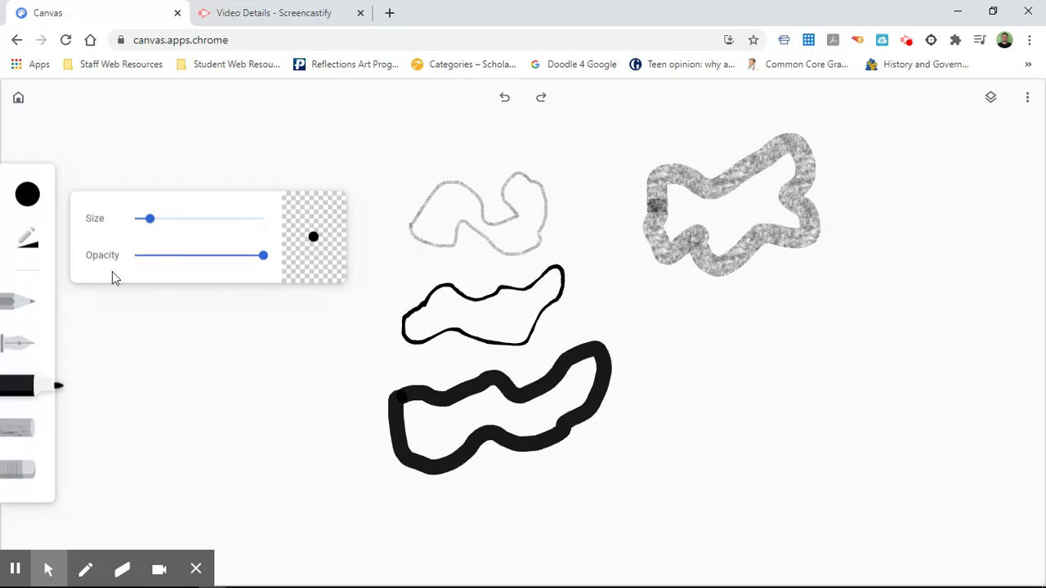
pyautogui.click(30, 197)
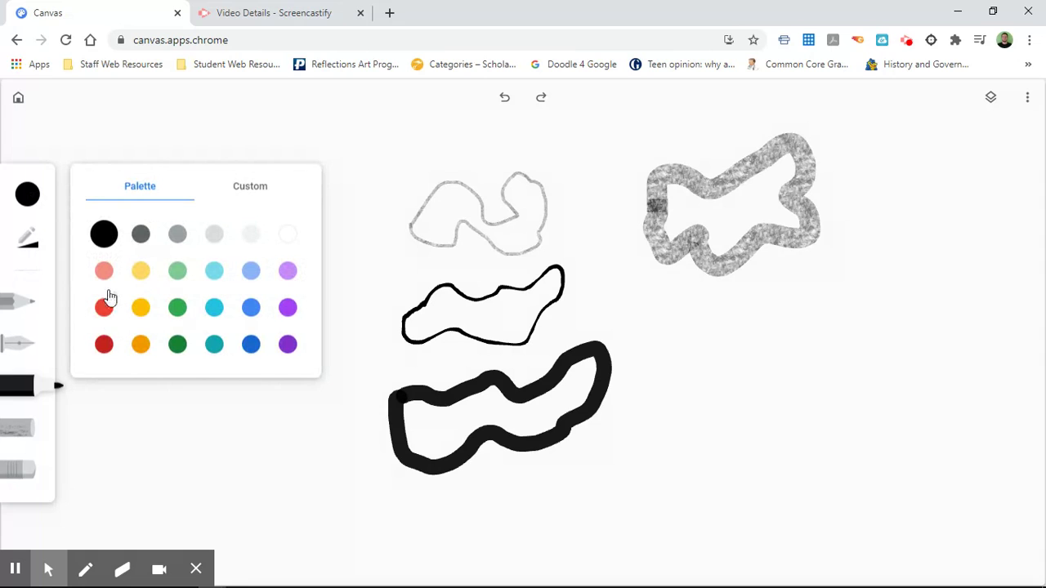
pyautogui.click(105, 344)
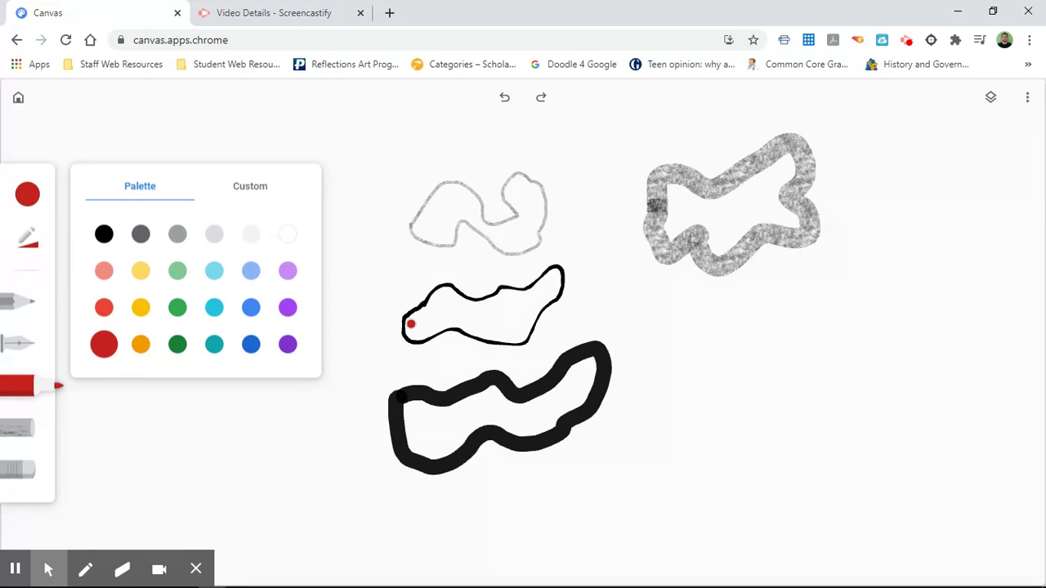
# - Try colouring the left end of the thin black outline in dark red, and undo the fill
pyautogui.moveTo(410, 321); pyautogui.dragTo(417, 318)
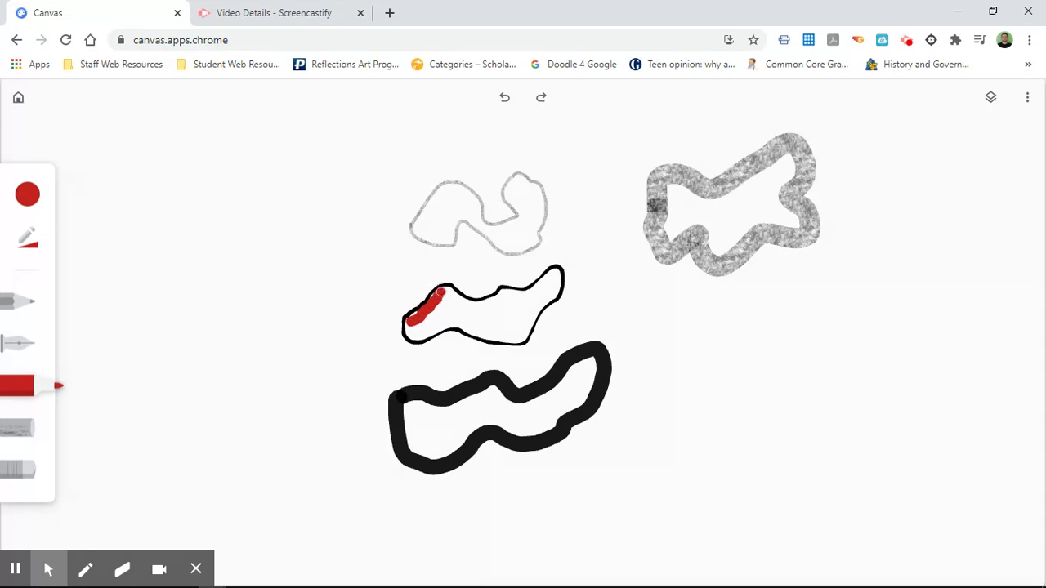
pyautogui.moveTo(448, 291); pyautogui.dragTo(450, 292)
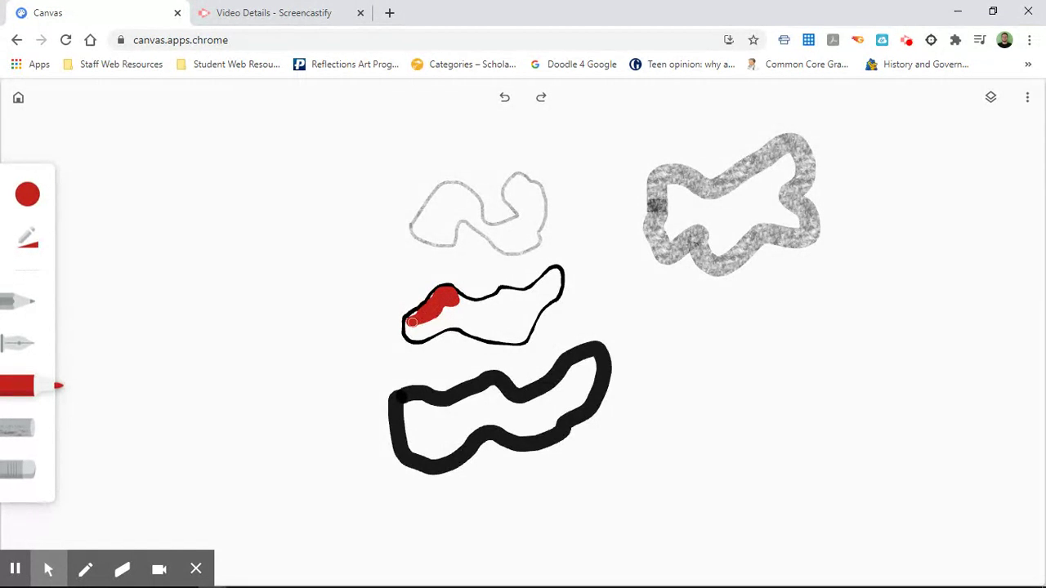
pyautogui.moveTo(414, 335); pyautogui.dragTo(418, 334)
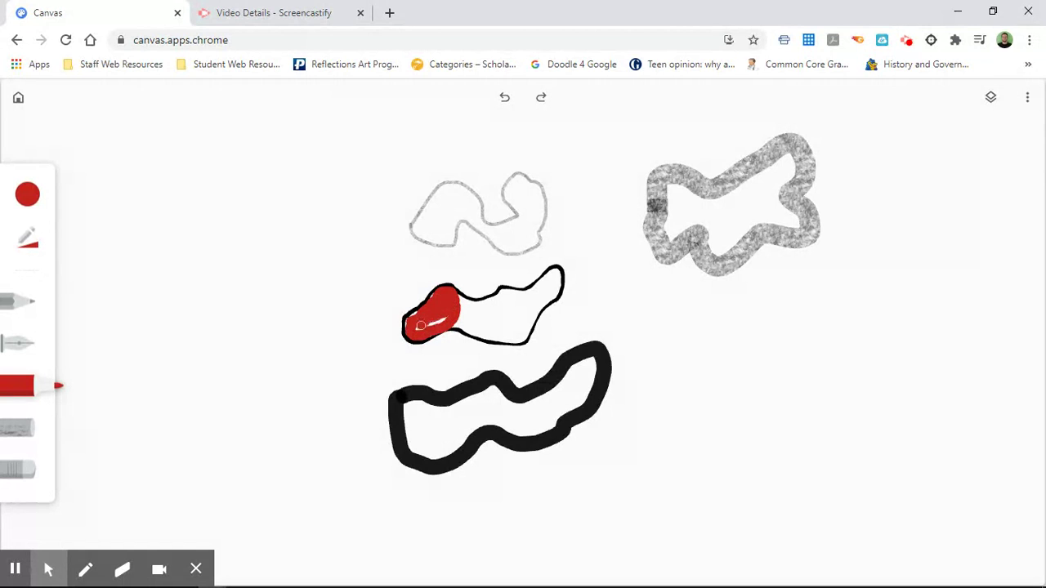
pyautogui.moveTo(414, 330); pyautogui.dragTo(439, 323)
pyautogui.scroll(5, 447, 321)
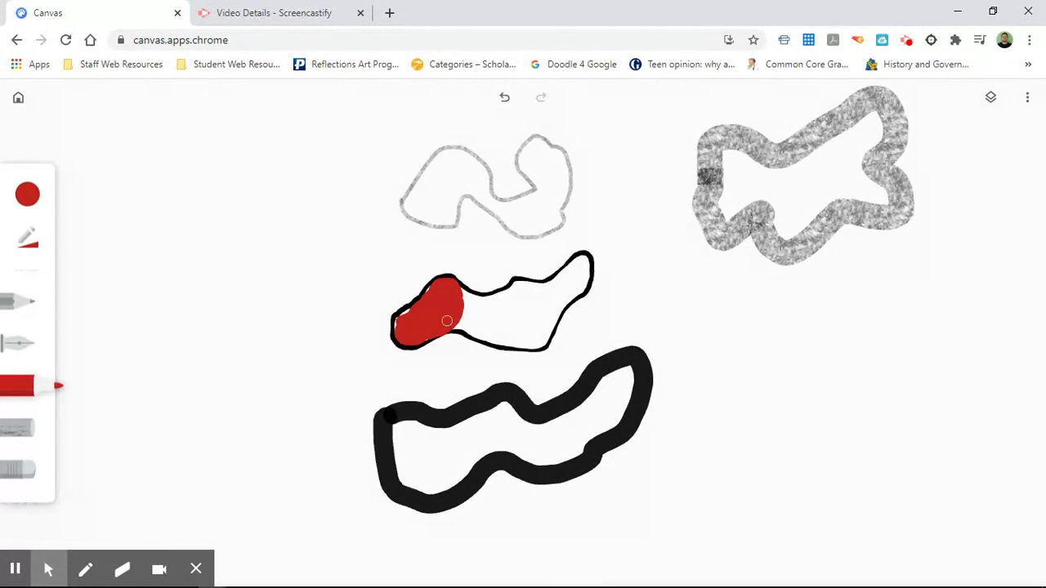
pyautogui.scroll(5, 447, 321)
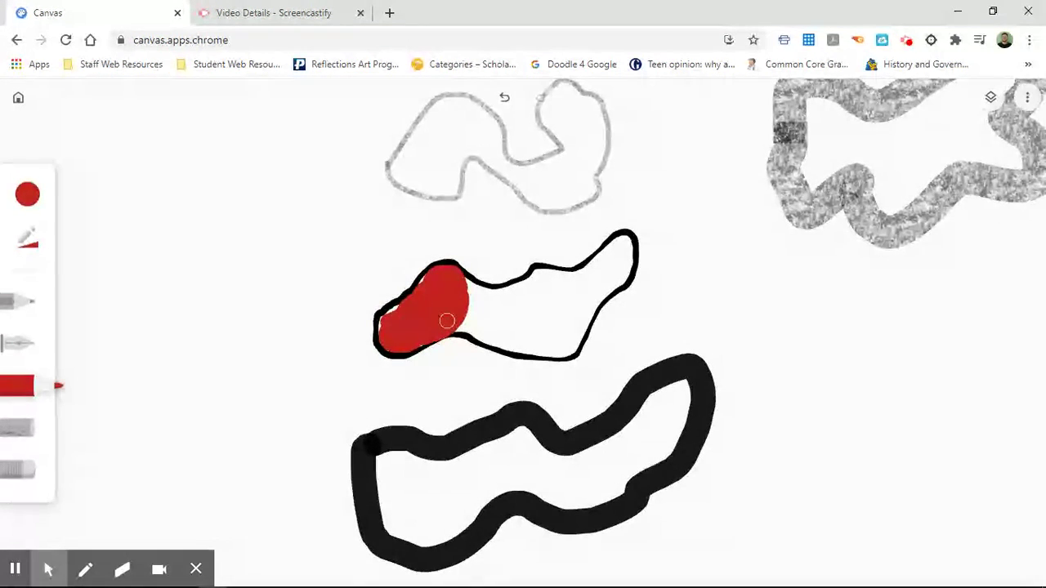
pyautogui.scroll(4, 447, 321)
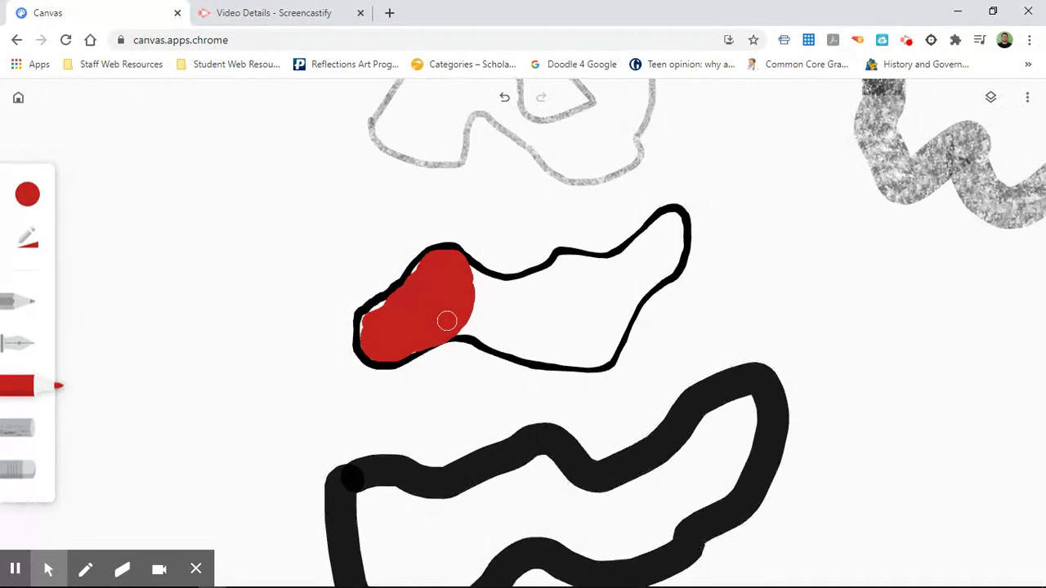
pyautogui.scroll(1, 446, 321)
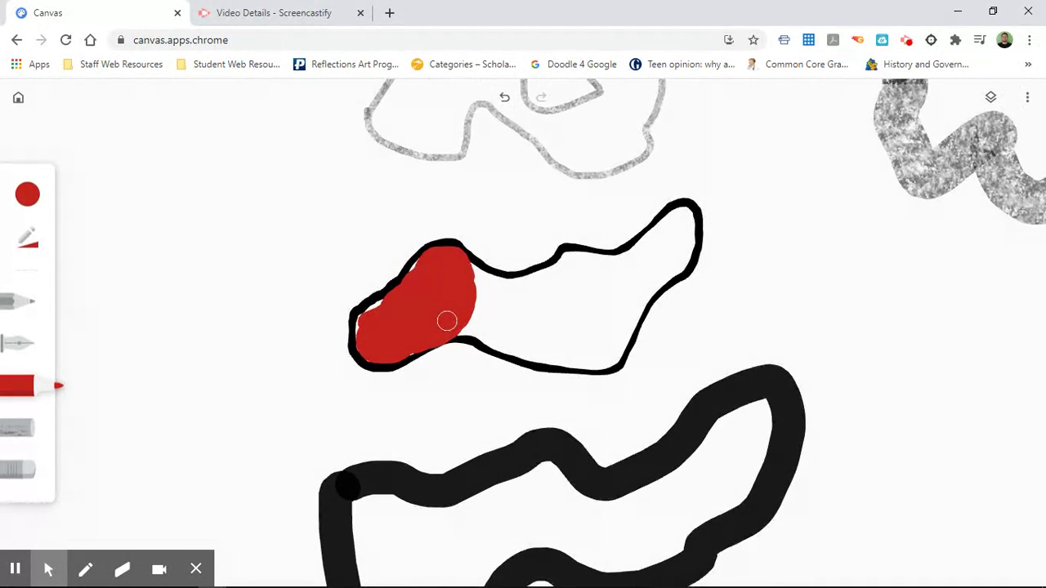
pyautogui.click(501, 102)
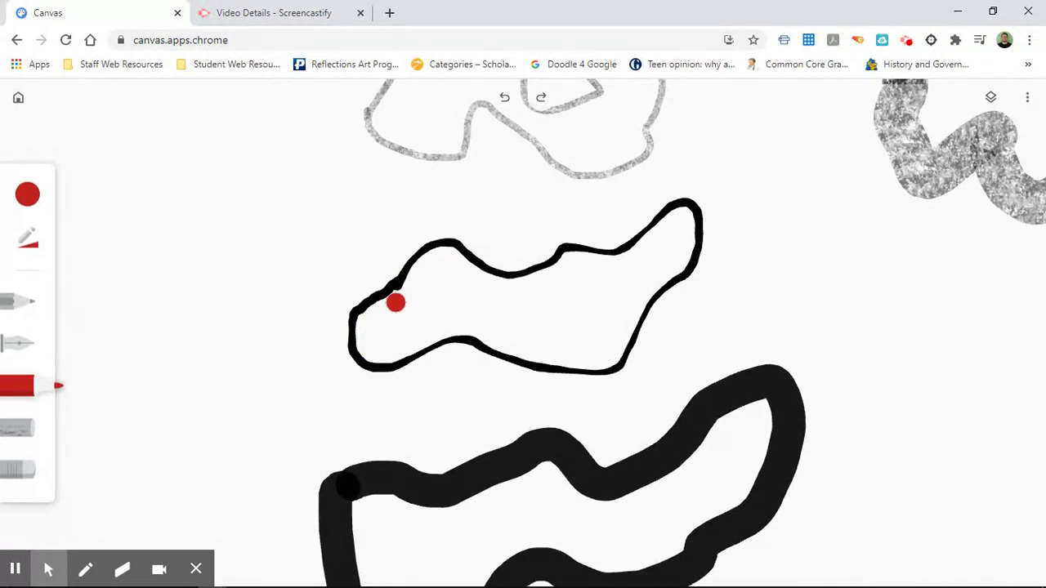
# - Paint dark red inside the left end of the thin black outline, undoing and redrawing the stroke near its upper edge
pyautogui.moveTo(396, 303)
pyautogui.mouseDown()
pyautogui.moveTo(367, 317)
pyautogui.moveTo(372, 353)
pyautogui.moveTo(385, 318)
pyautogui.moveTo(400, 314)
pyautogui.moveTo(377, 341)
pyautogui.moveTo(408, 326)
pyautogui.moveTo(384, 353)
pyautogui.moveTo(416, 337)
pyautogui.moveTo(400, 295)
pyautogui.moveTo(418, 271)
pyautogui.mouseUp()
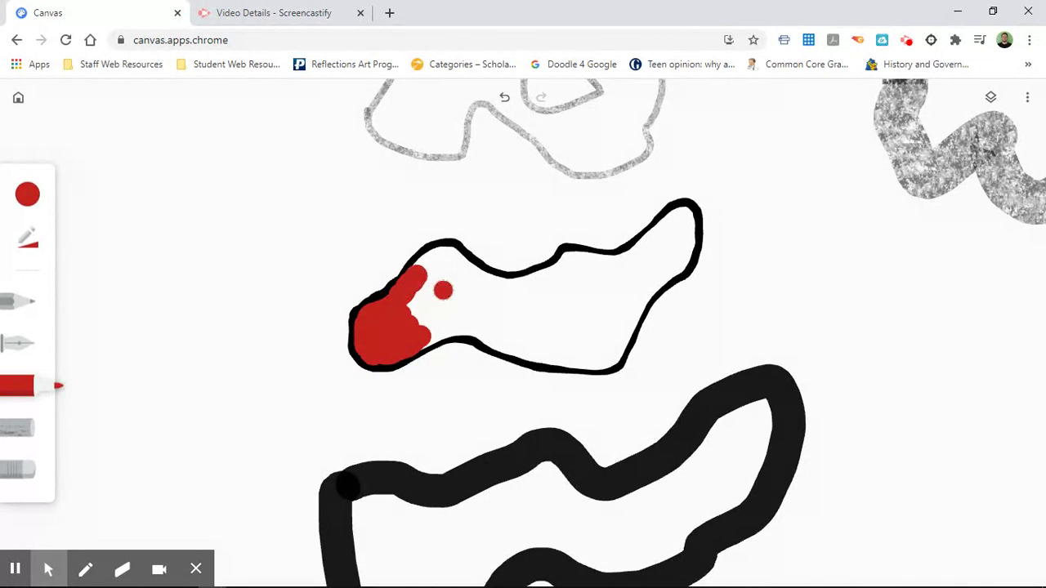
pyautogui.click(504, 96)
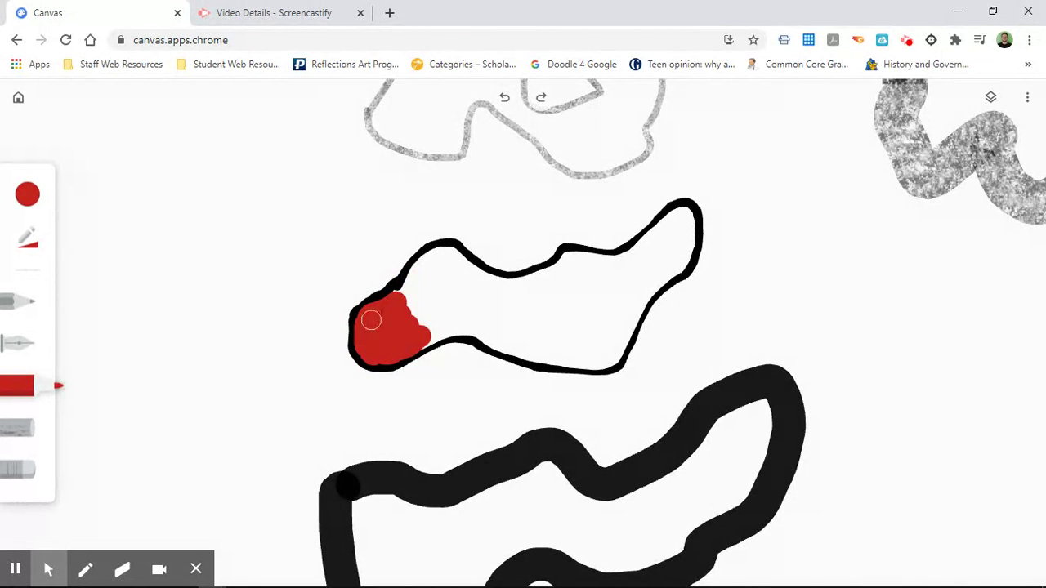
pyautogui.moveTo(409, 297); pyautogui.dragTo(434, 260)
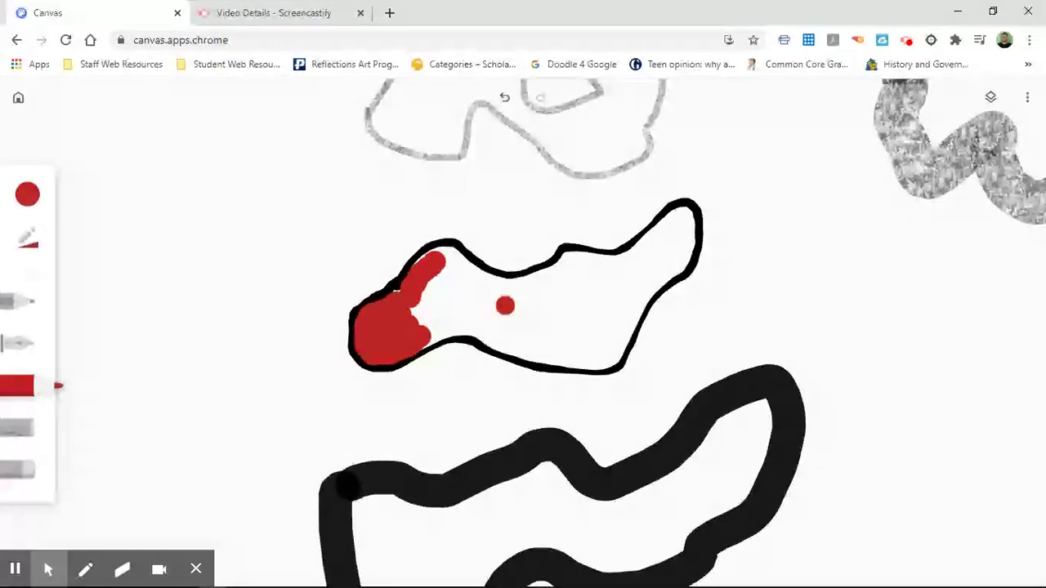
# - Lower the marker opacity to about half and paint a dark red stroke over the upper left edge of the thick black outline
pyautogui.scroll(-5, 505, 306)
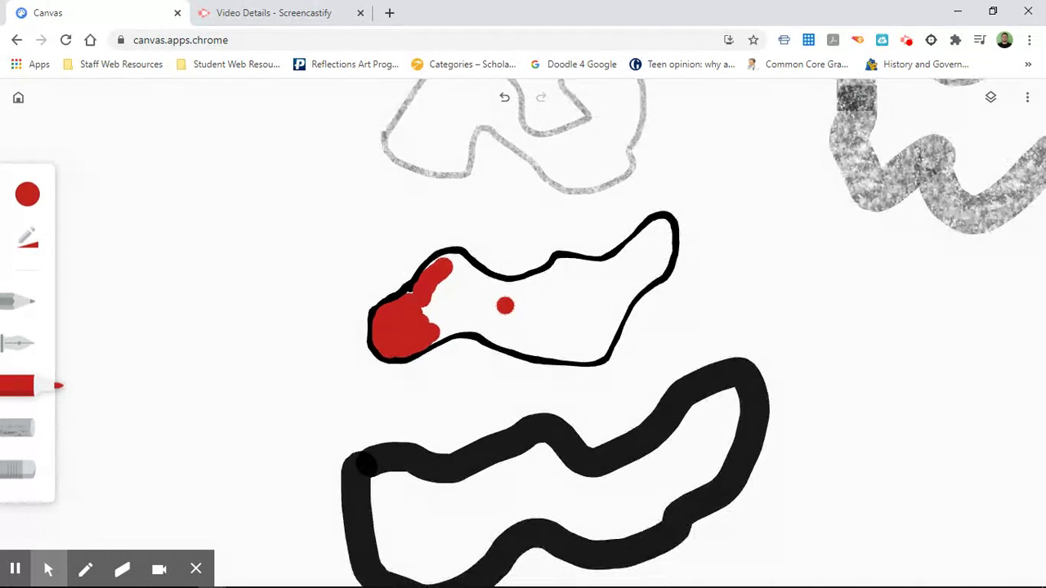
pyautogui.scroll(-2, 505, 305)
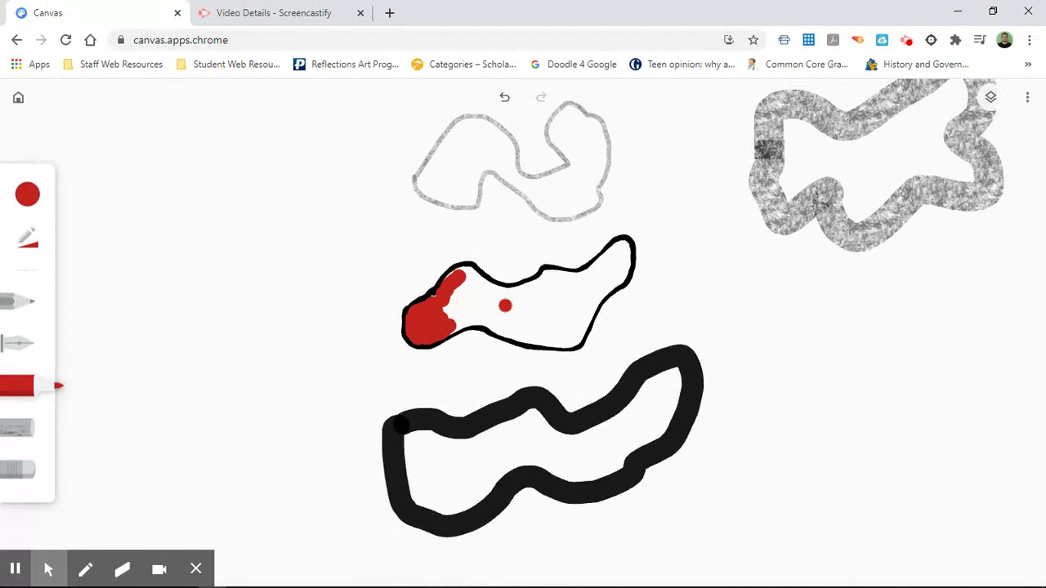
pyautogui.click(28, 244)
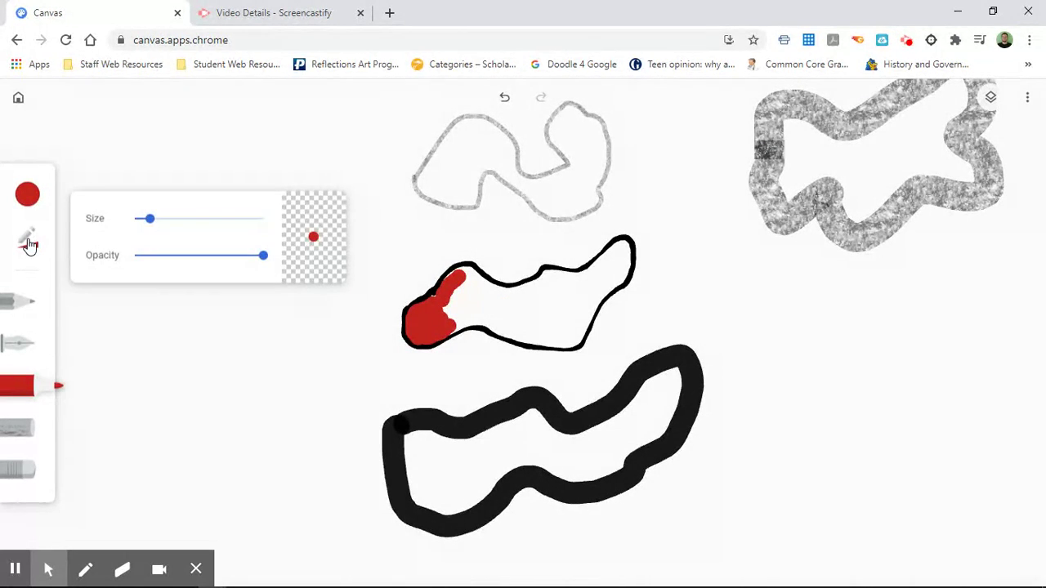
pyautogui.moveTo(263, 256); pyautogui.dragTo(196, 257)
pyautogui.moveTo(389, 429)
pyautogui.mouseDown()
pyautogui.moveTo(472, 424)
pyautogui.moveTo(502, 409)
pyautogui.mouseUp()
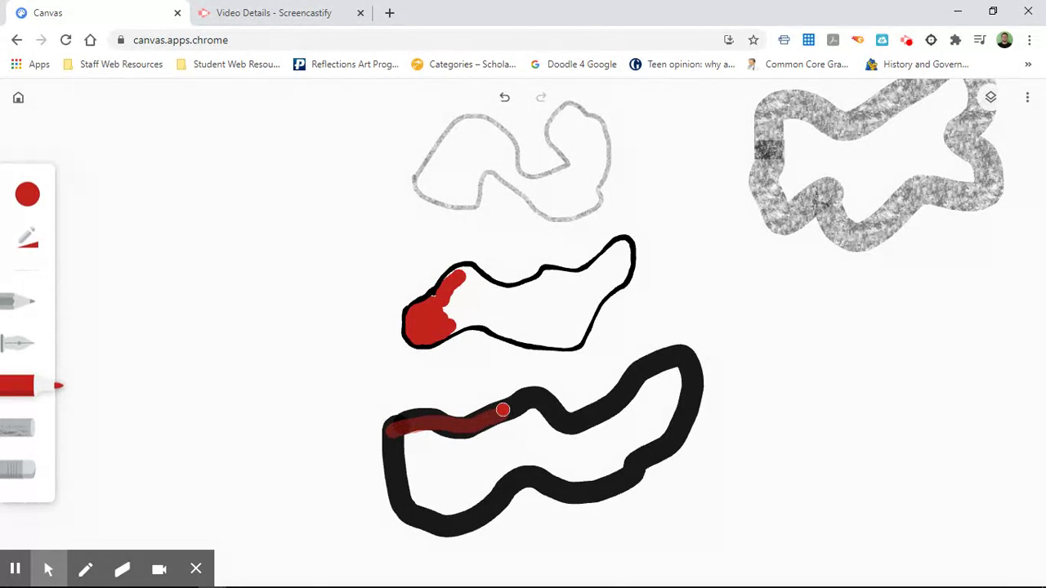
# - Add a new layer above the existing drawing layer
pyautogui.click(28, 241)
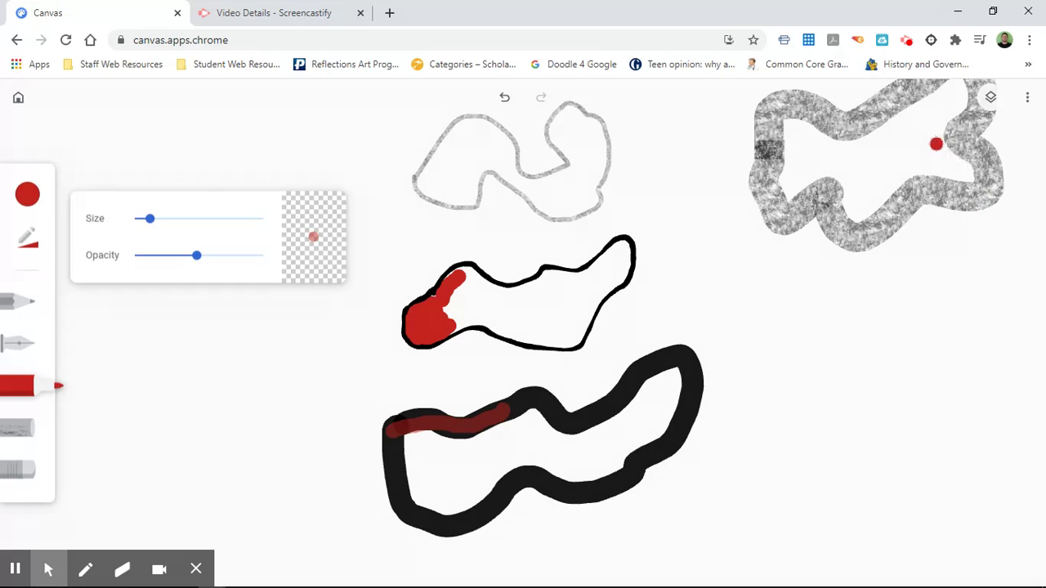
pyautogui.click(990, 98)
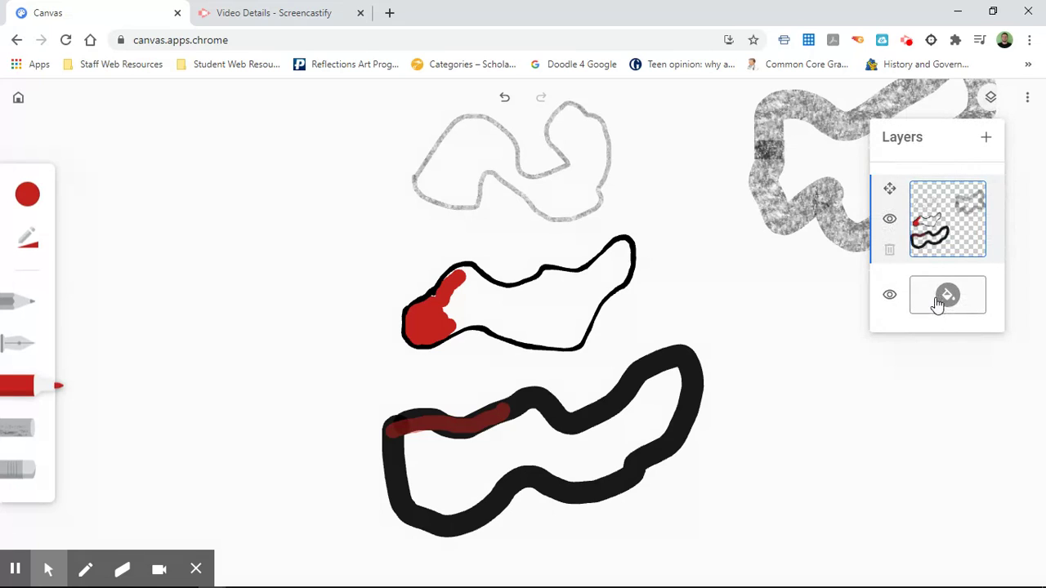
pyautogui.click(986, 141)
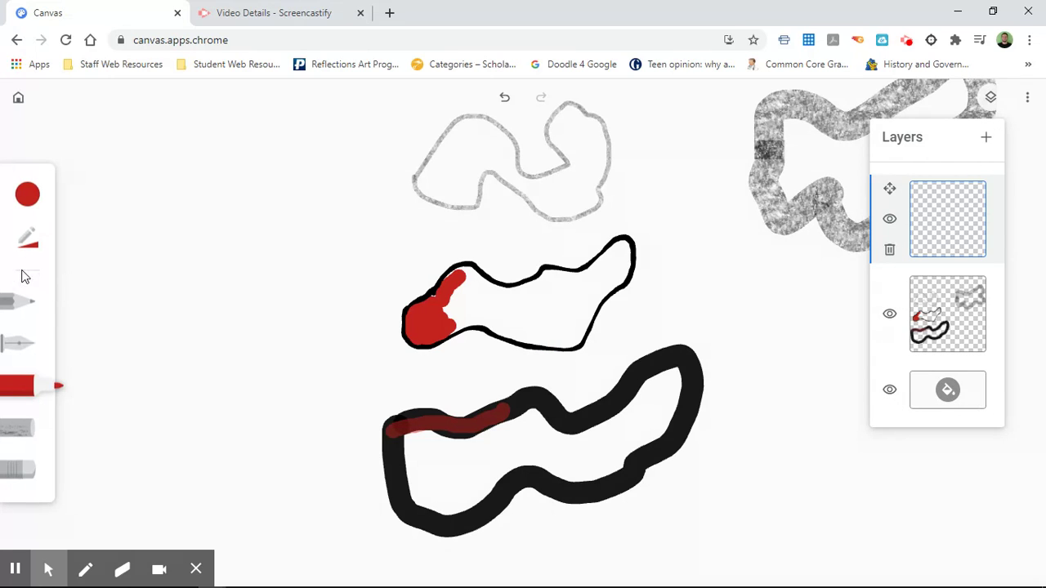
# - Choose dark purple as the drawing colour, make a half-transparent test stroke around the red area, and undo it
pyautogui.click(33, 206)
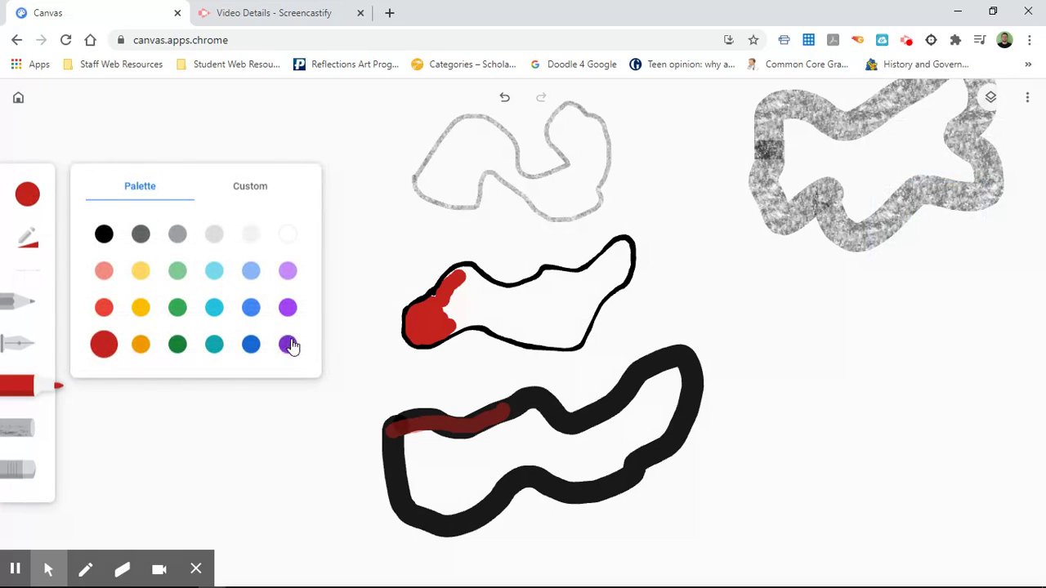
pyautogui.click(288, 344)
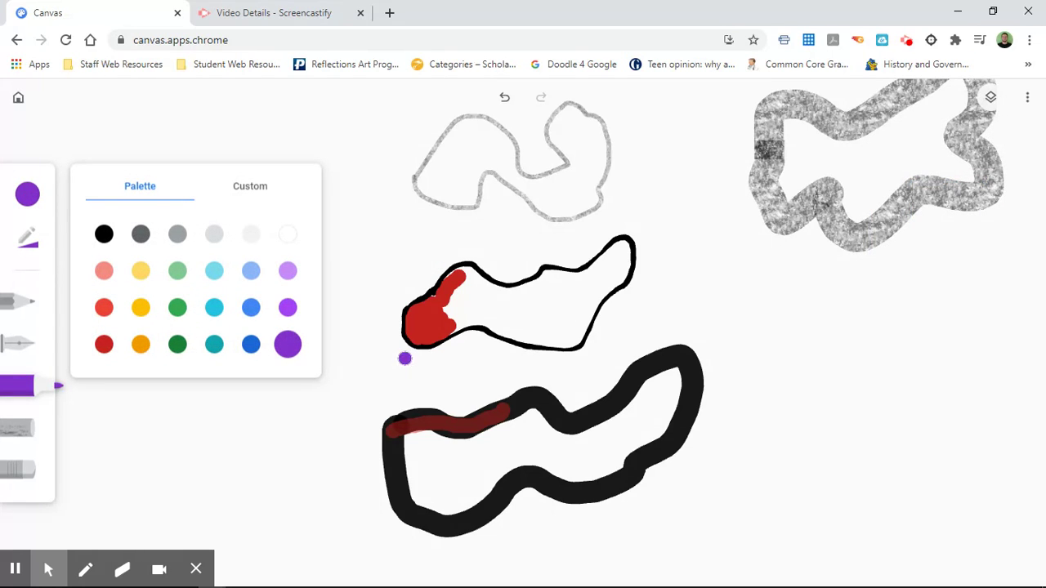
pyautogui.moveTo(389, 361)
pyautogui.mouseDown()
pyautogui.moveTo(380, 312)
pyautogui.moveTo(389, 283)
pyautogui.moveTo(448, 256)
pyautogui.moveTo(467, 233)
pyautogui.mouseUp()
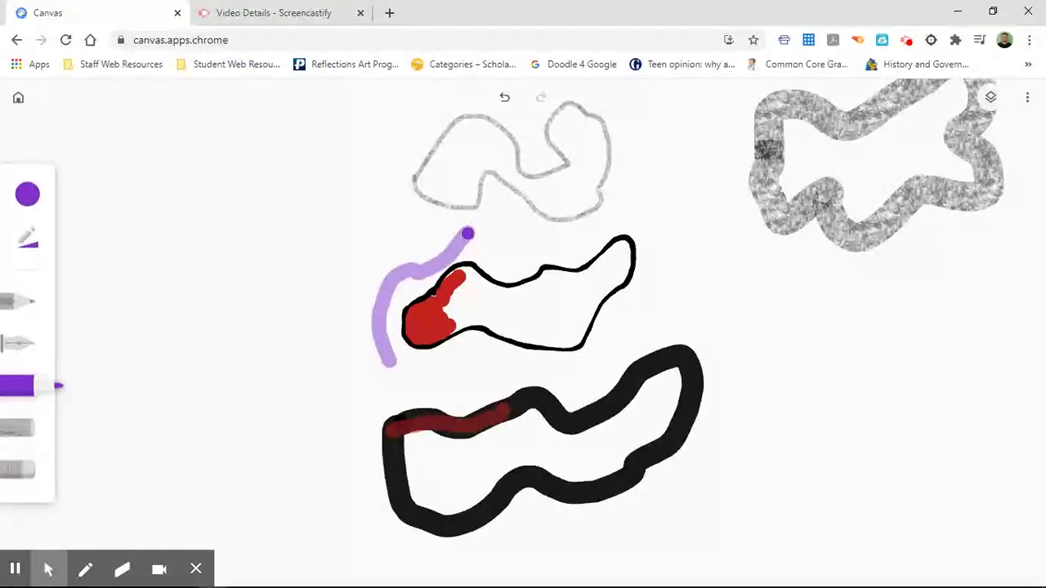
pyautogui.click(504, 98)
# - Raise the marker opacity to maximum and draw a closed purple outline around the red-filled end of the thin black shape
pyautogui.click(27, 243)
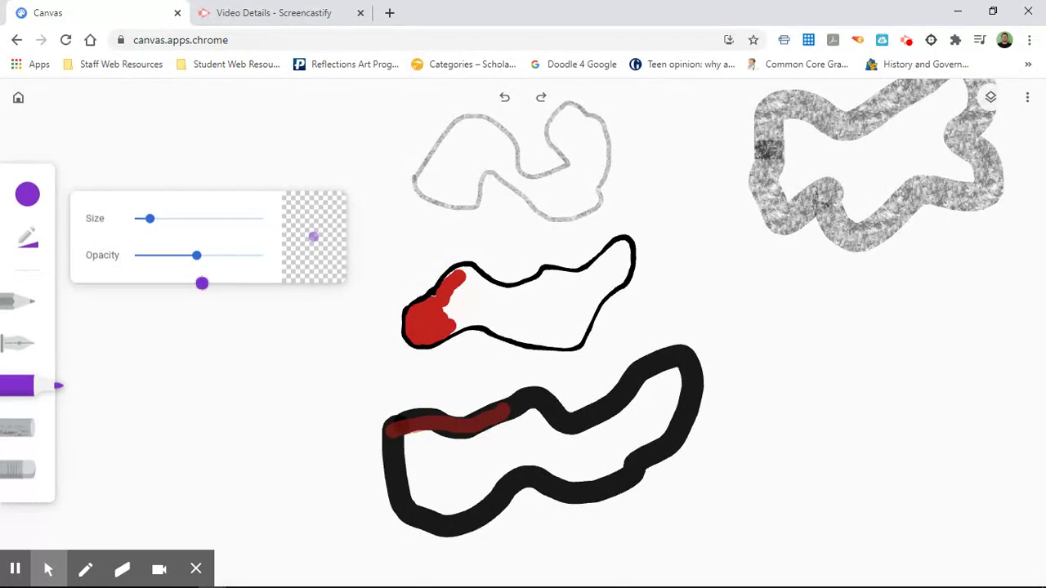
pyautogui.moveTo(197, 256); pyautogui.dragTo(299, 276)
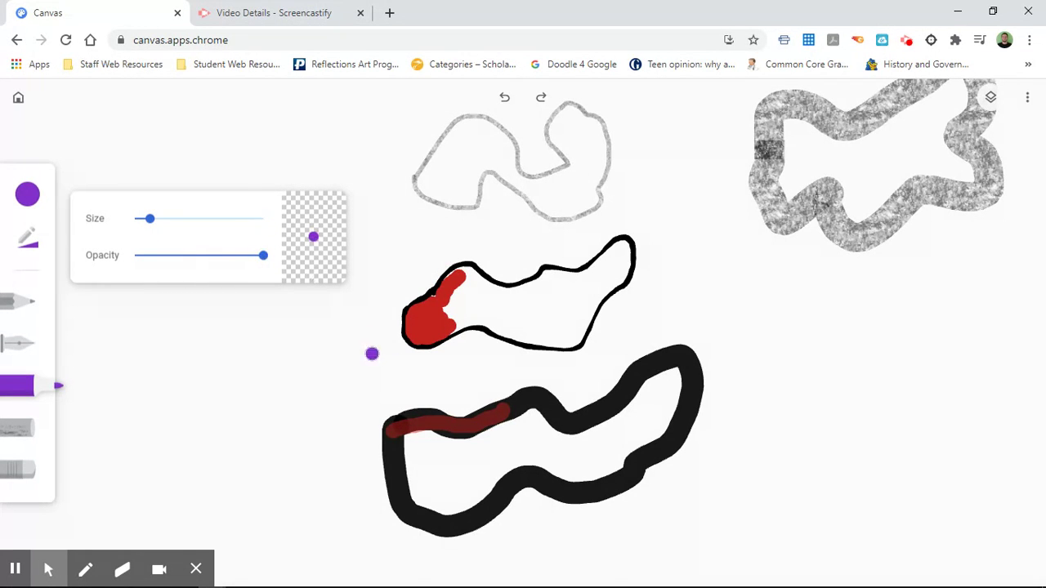
pyautogui.moveTo(338, 373)
pyautogui.mouseDown()
pyautogui.moveTo(401, 258)
pyautogui.moveTo(495, 238)
pyautogui.moveTo(565, 248)
pyautogui.moveTo(518, 304)
pyautogui.moveTo(554, 327)
pyautogui.moveTo(489, 365)
pyautogui.moveTo(445, 366)
pyautogui.moveTo(399, 396)
pyautogui.moveTo(346, 376)
pyautogui.mouseUp()
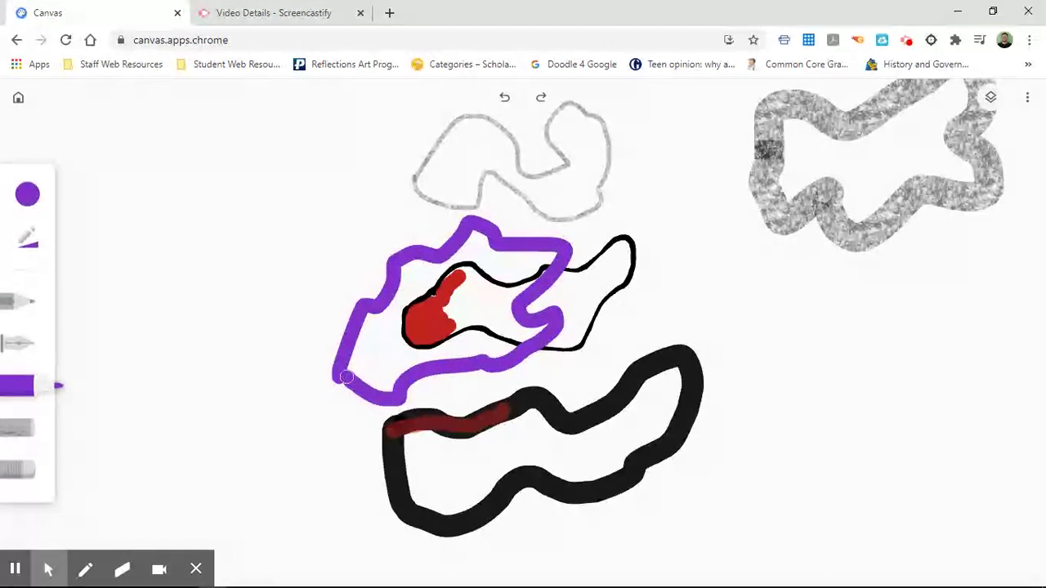
# - Move the purple outline's layer sideways to the right so it overlaps most of the thin black shape, and apply the move
pyautogui.click(990, 98)
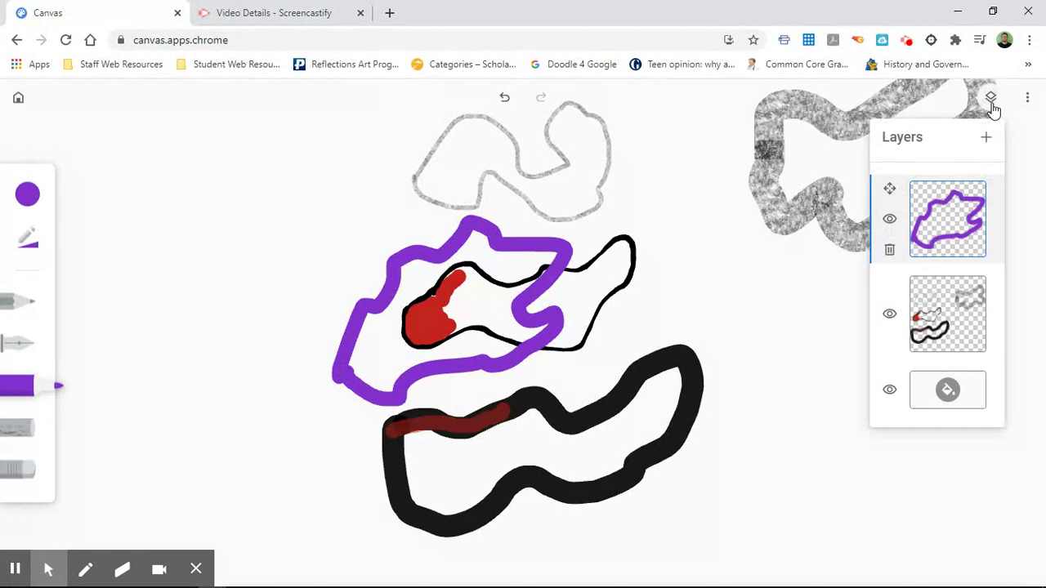
pyautogui.click(890, 192)
pyautogui.moveTo(540, 311); pyautogui.dragTo(630, 301)
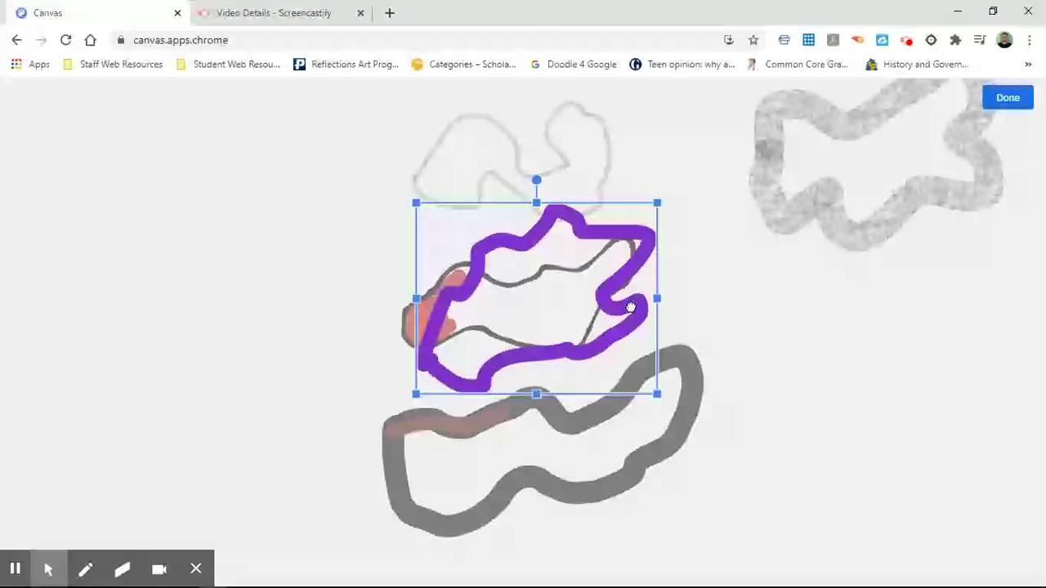
pyautogui.click(1007, 97)
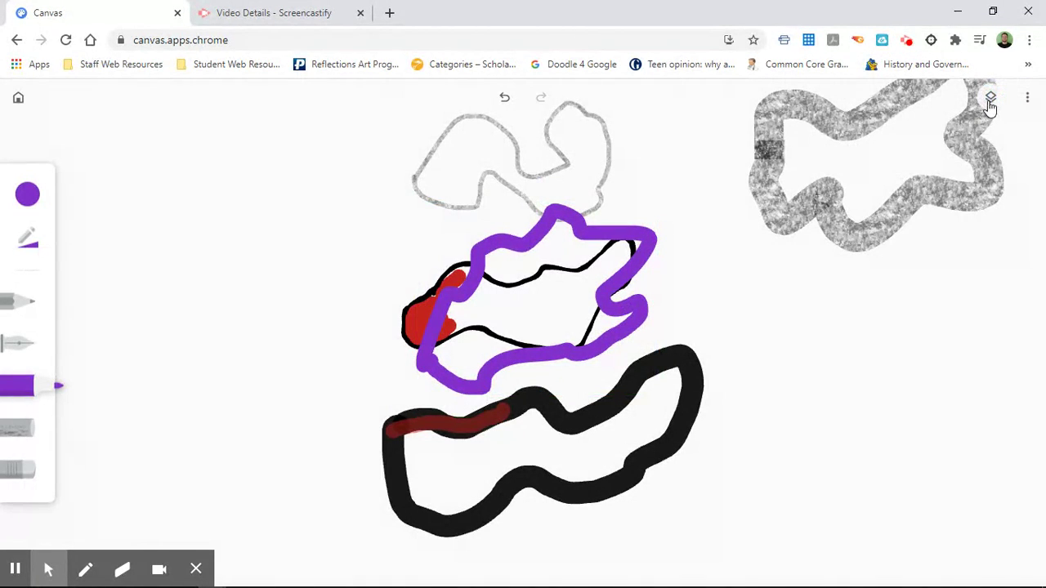
# - Move the purple outline's layer up and left into the empty area beside the grey pencil outline and the thin black shape
pyautogui.click(990, 98)
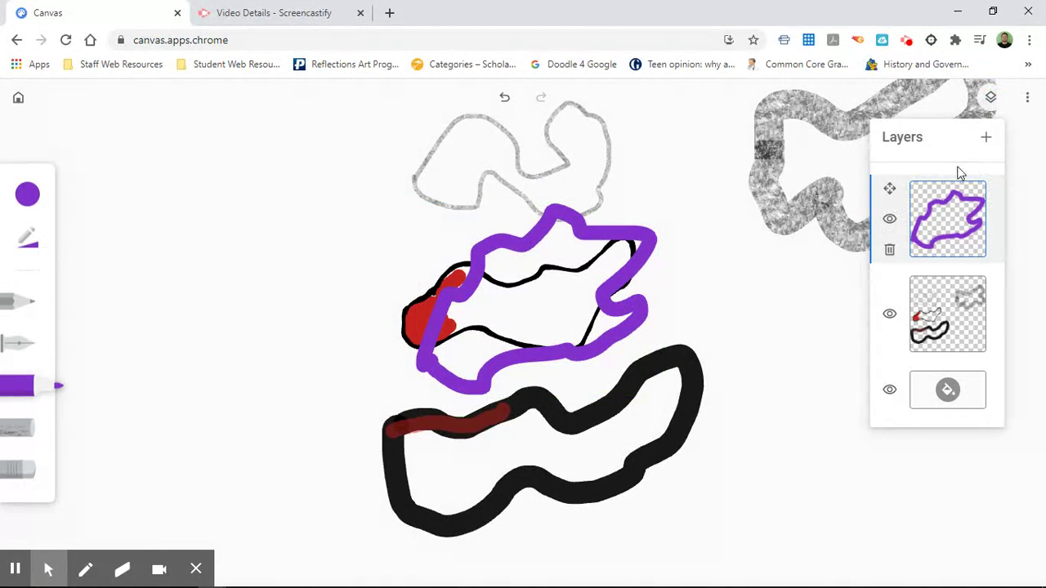
pyautogui.click(890, 194)
pyautogui.moveTo(625, 264); pyautogui.dragTo(399, 213)
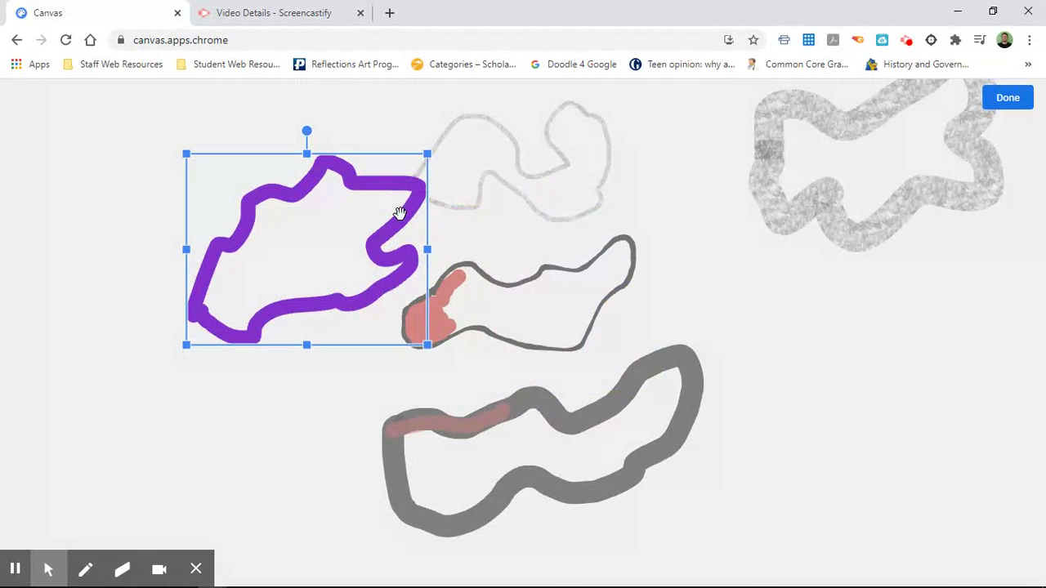
pyautogui.click(1008, 98)
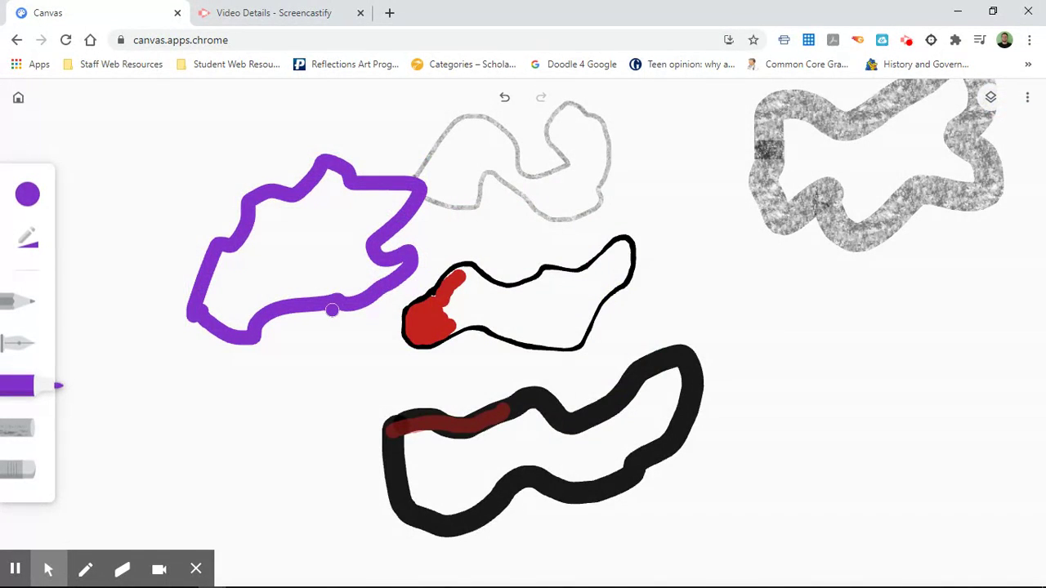
# - Move the purple outline's layer back over the thin black shape so its left edge crosses the red fill, and apply the move
pyautogui.click(990, 97)
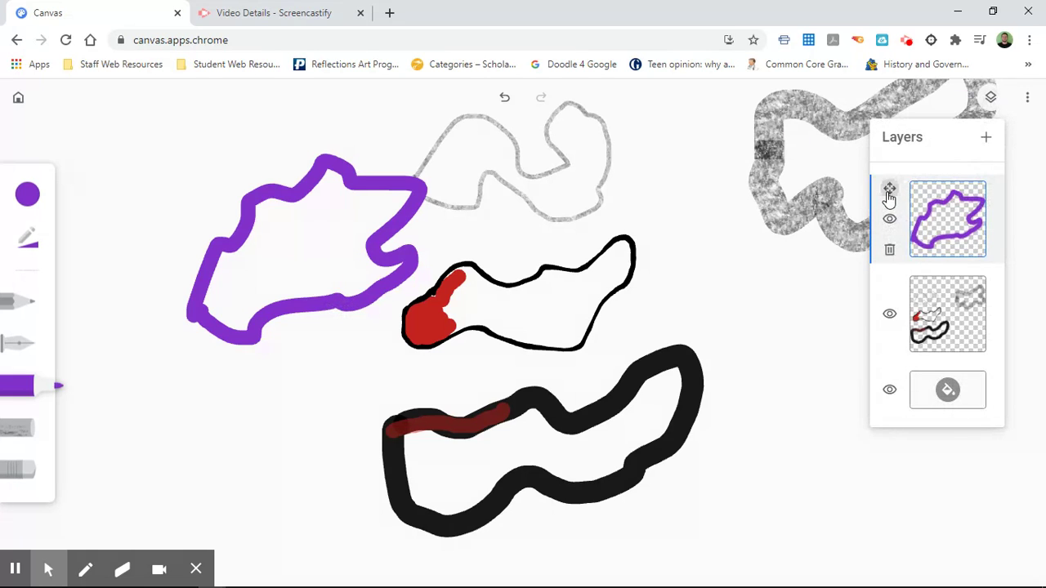
pyautogui.click(888, 190)
pyautogui.moveTo(389, 254); pyautogui.dragTo(591, 303)
pyautogui.click(1006, 97)
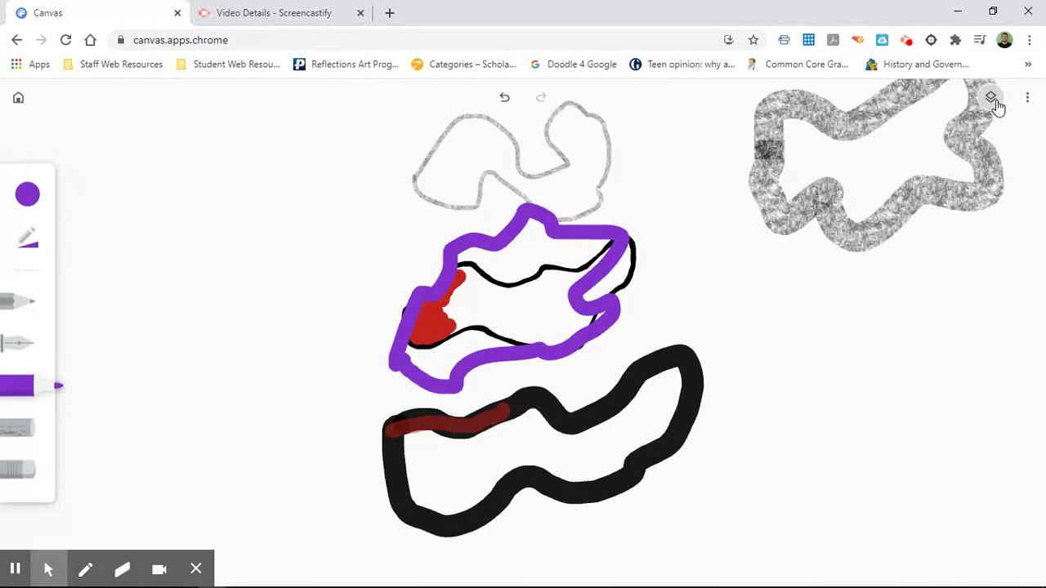
# - Hide and show the purple outline's layer twice, leaving it visible
pyautogui.click(991, 99)
pyautogui.click(889, 223)
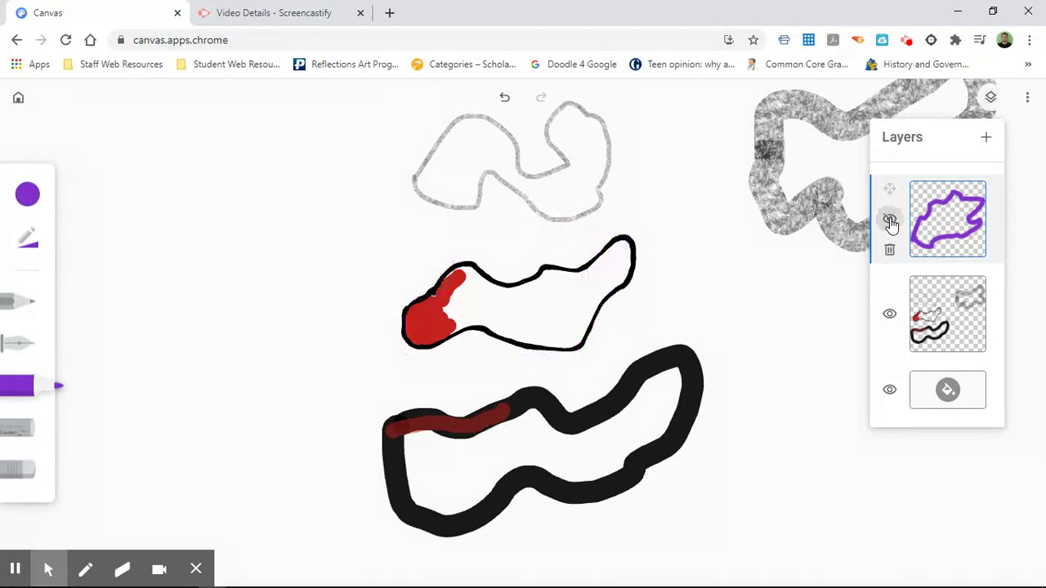
pyautogui.click(889, 222)
pyautogui.click(889, 223)
pyautogui.click(890, 222)
# - Delete the purple outline's layer and undo the deletion
pyautogui.click(890, 251)
pyautogui.click(506, 100)
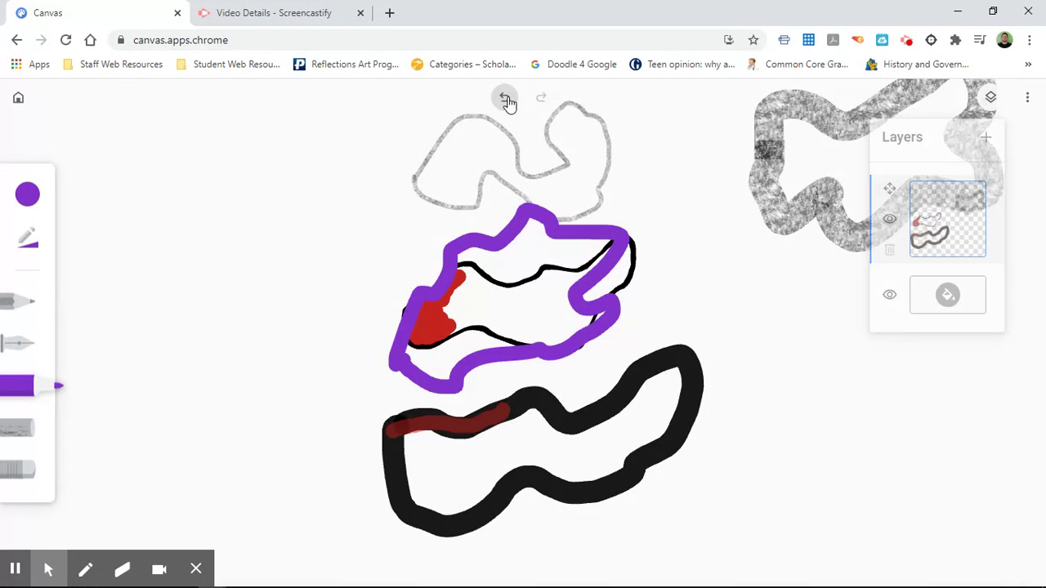
# - Add a new empty layer above the purple outline's layer and close the layer list
pyautogui.click(991, 99)
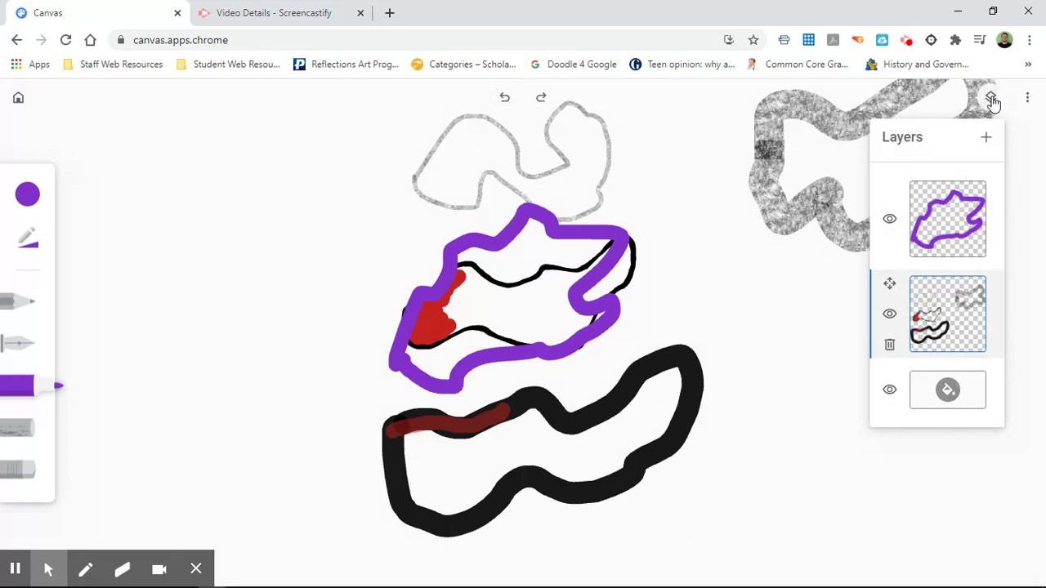
pyautogui.click(985, 137)
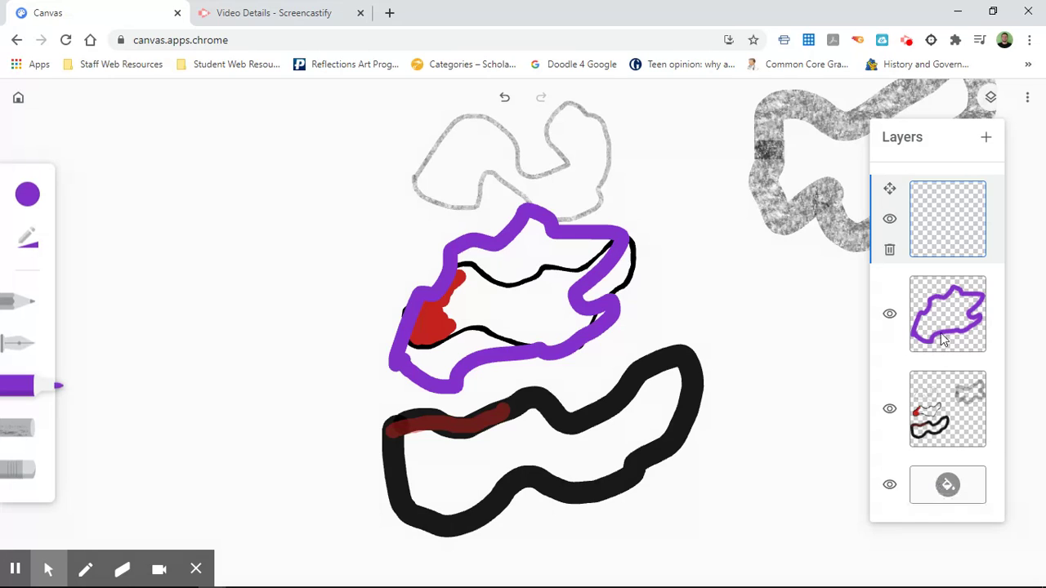
pyautogui.click(992, 98)
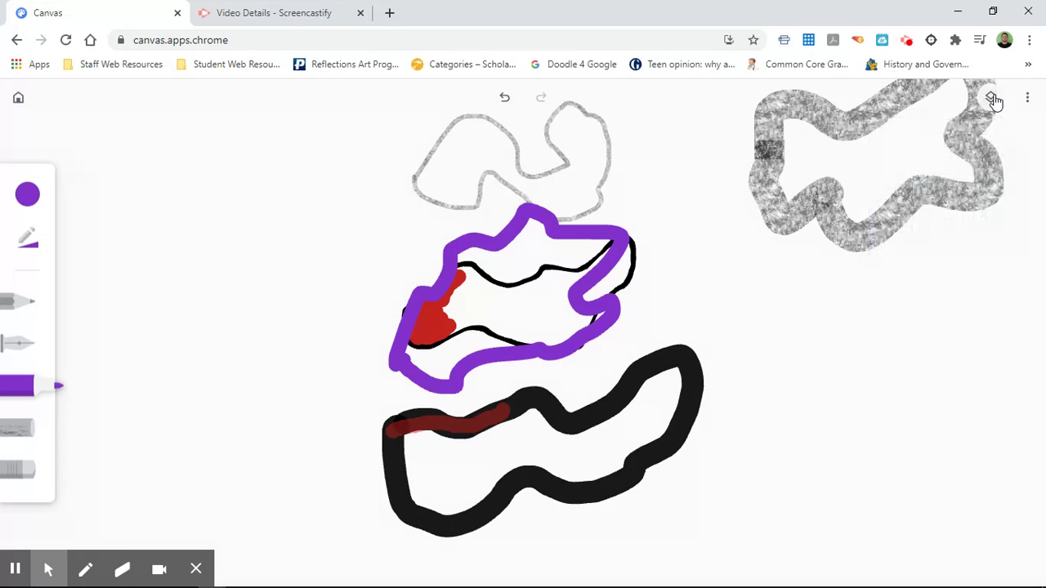
pyautogui.moveTo(2, 570)
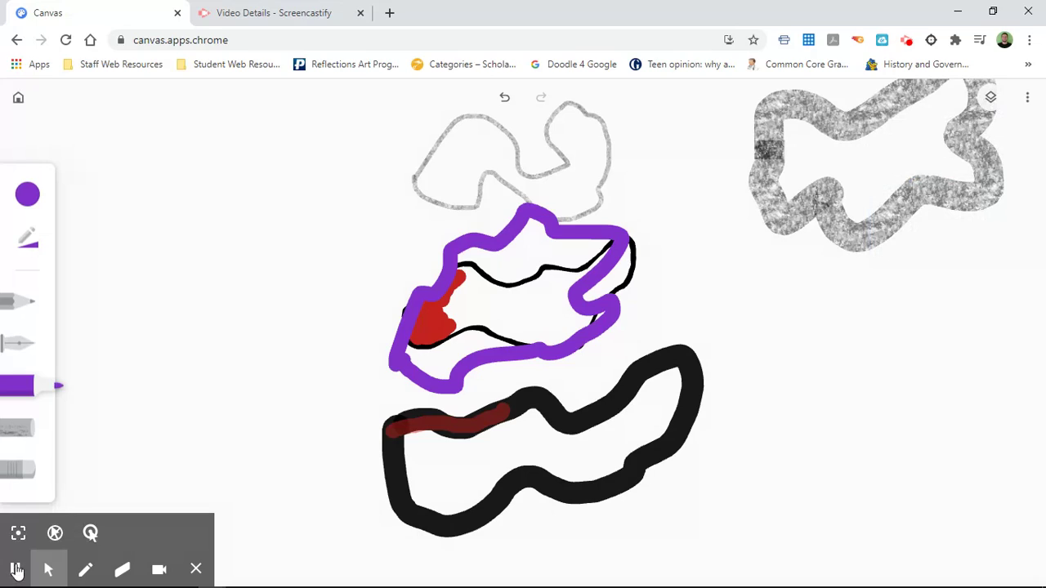